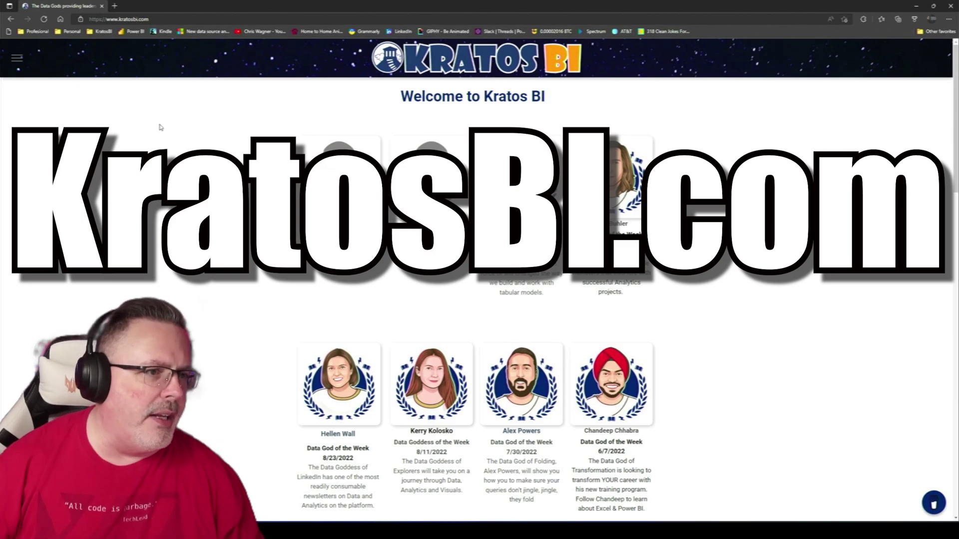
Step: Go to the Data God Tools page from the site menu and scroll to the Validation Report
{"action": "left_click", "coordinate": [16, 58]}
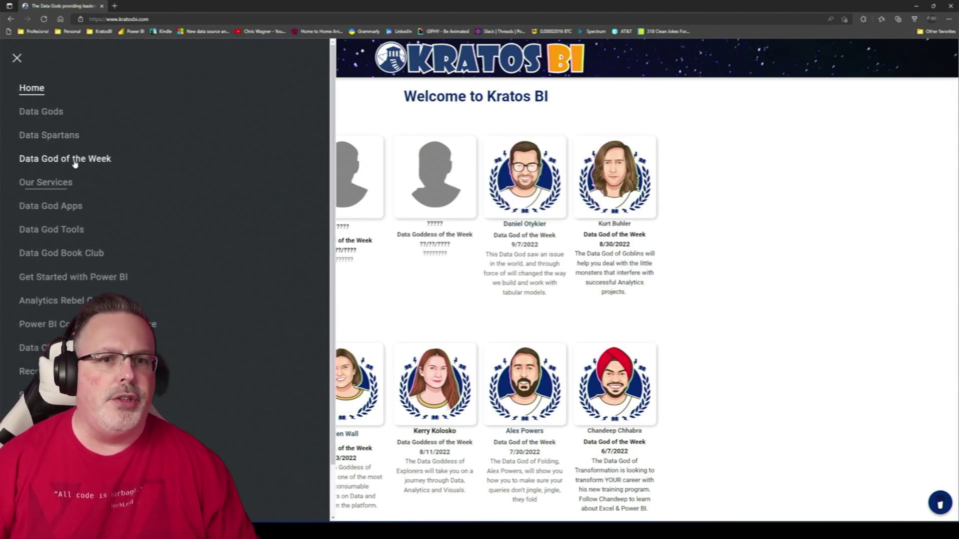
{"action": "left_click", "coordinate": [51, 229]}
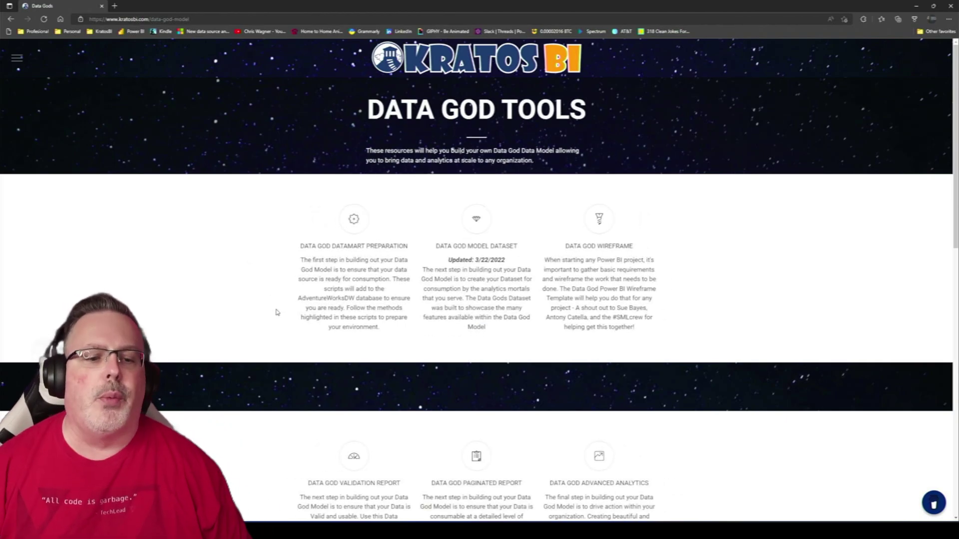
{"action": "scroll", "coordinate": [279, 299], "scroll_direction": "down", "scroll_amount": 5}
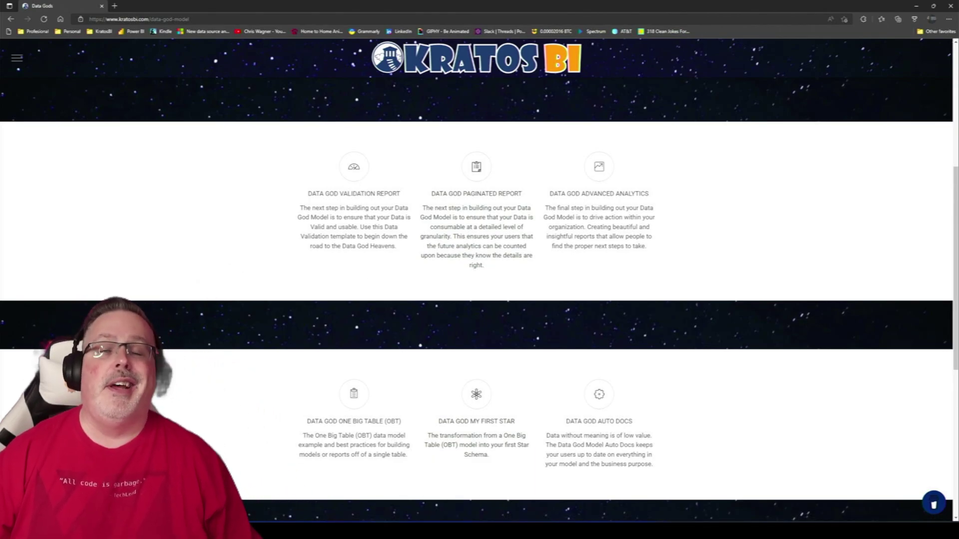
{"action": "mouse_move", "coordinate": [413, 530]}
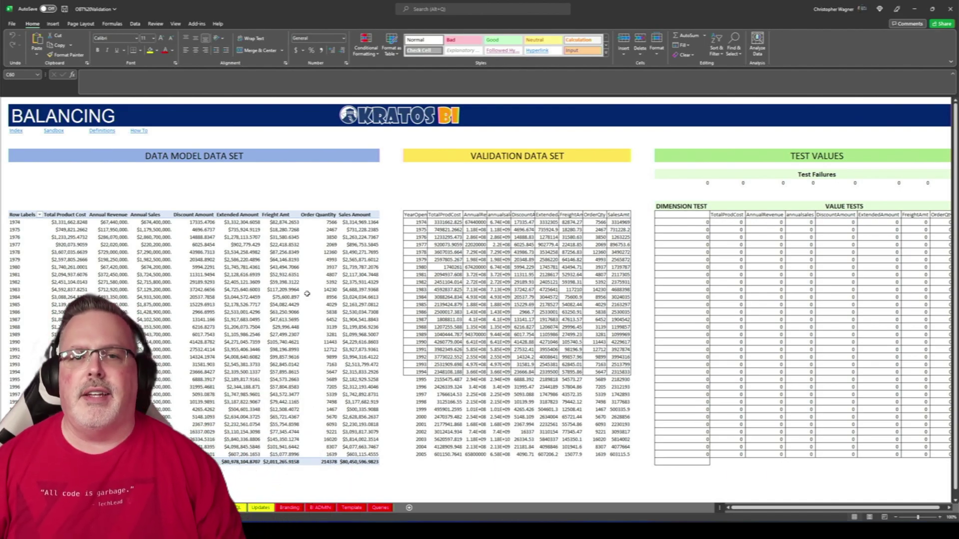
Step: Check the 1976 Extended Amount pivot value, then select an empty cell on Balancing
{"action": "left_click", "coordinate": [243, 240]}
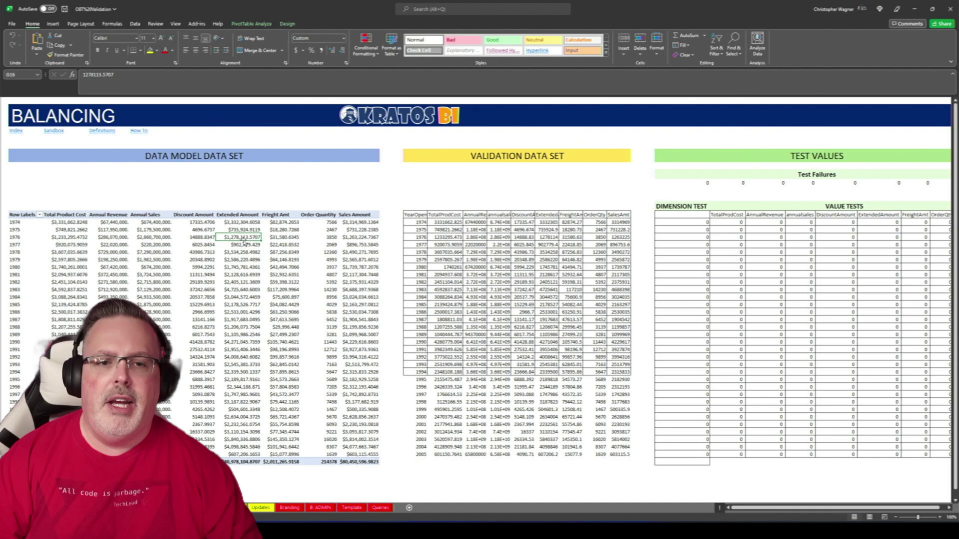
{"action": "left_click", "coordinate": [252, 185]}
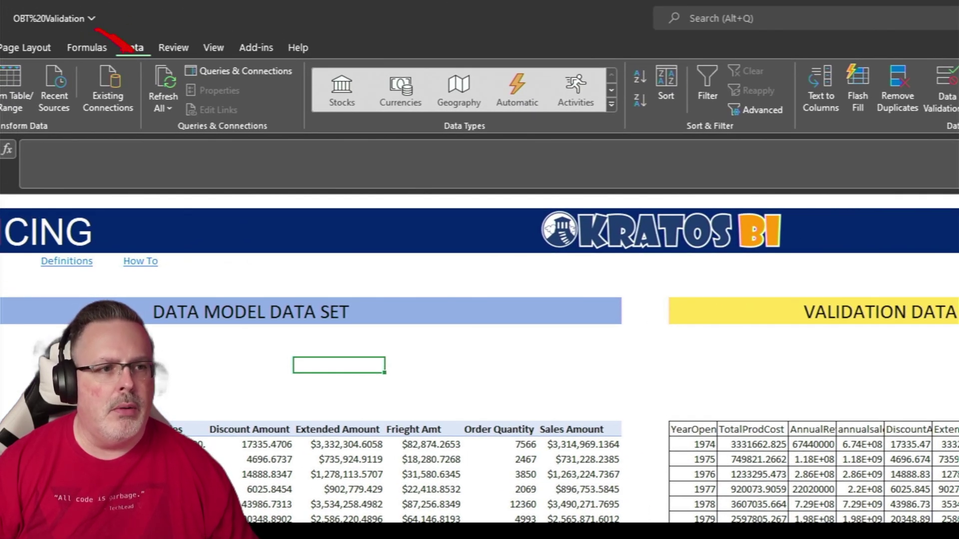
{"action": "left_click_drag", "start_coordinate": [185, 74], "coordinate": [318, 79]}
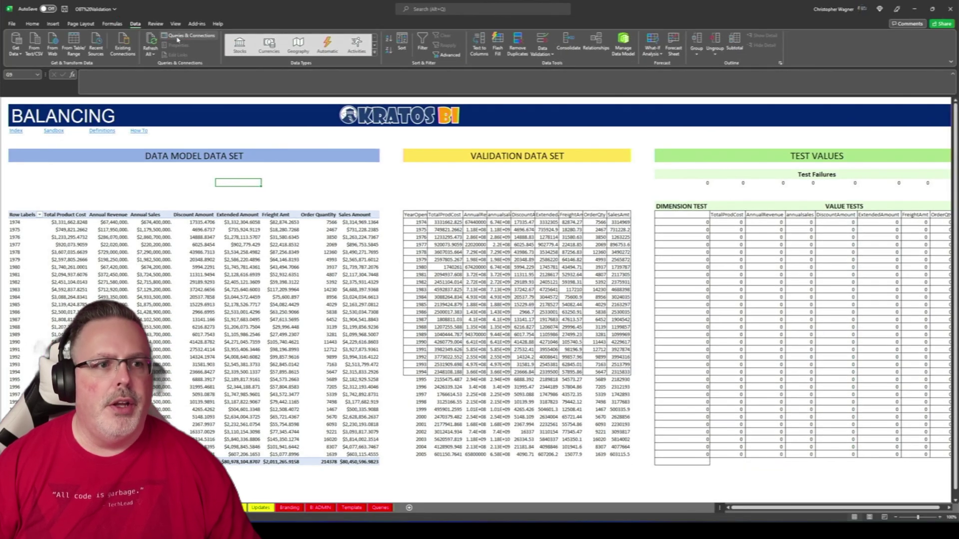
{"action": "left_click", "coordinate": [239, 70]}
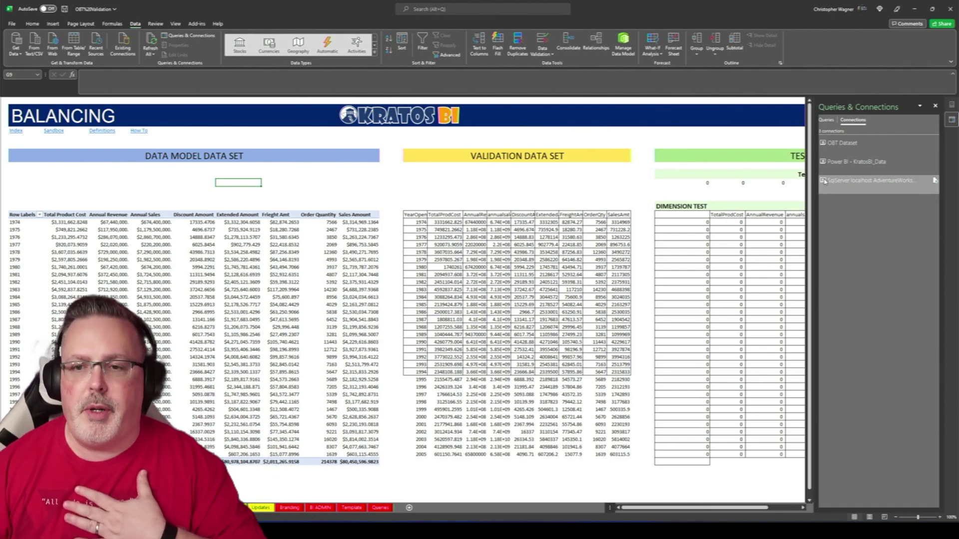
{"action": "left_click", "coordinate": [378, 198]}
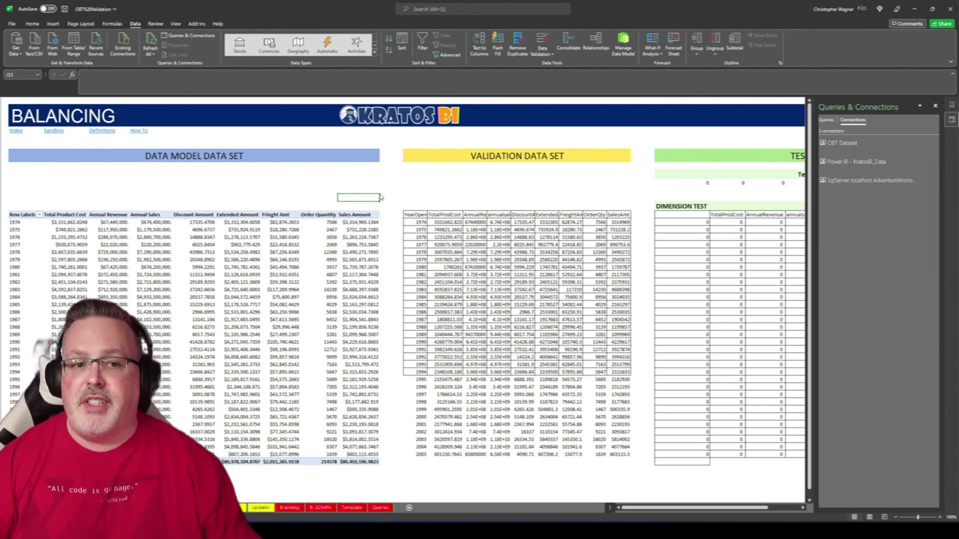
{"action": "key", "text": "ctrl+Up"}
{"action": "left_click", "coordinate": [935, 105]}
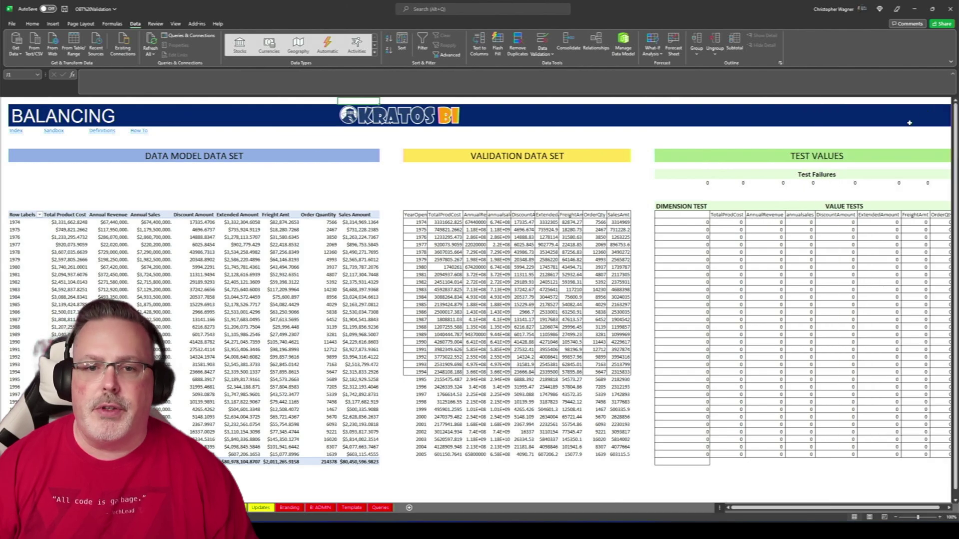
{"action": "left_click_drag", "start_coordinate": [23, 216], "coordinate": [374, 462]}
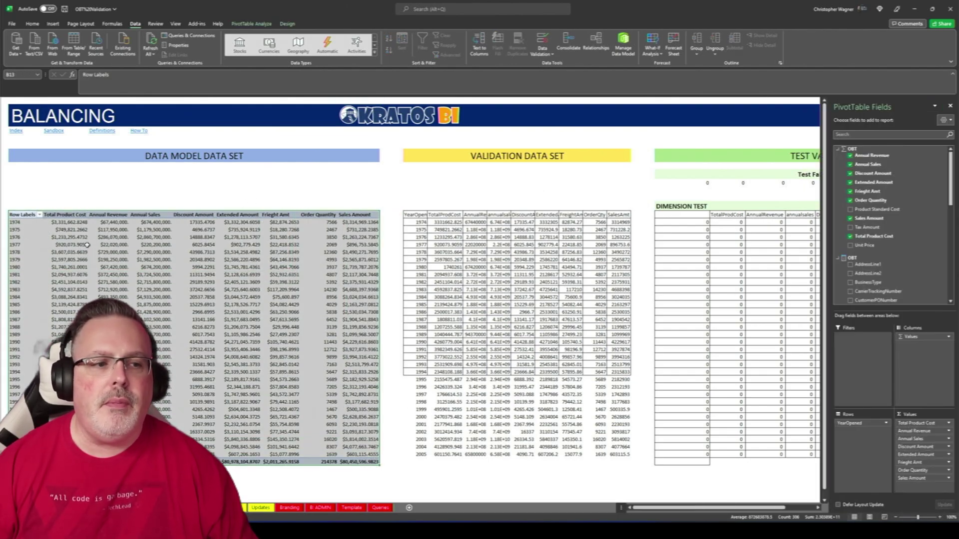
{"action": "left_click", "coordinate": [22, 222]}
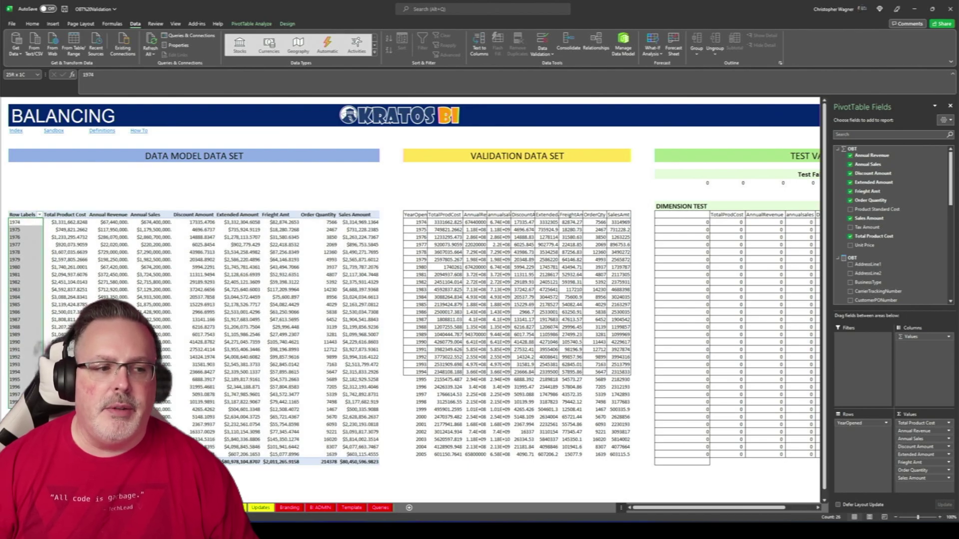
{"action": "left_click_drag", "start_coordinate": [65, 222], "coordinate": [349, 423]}
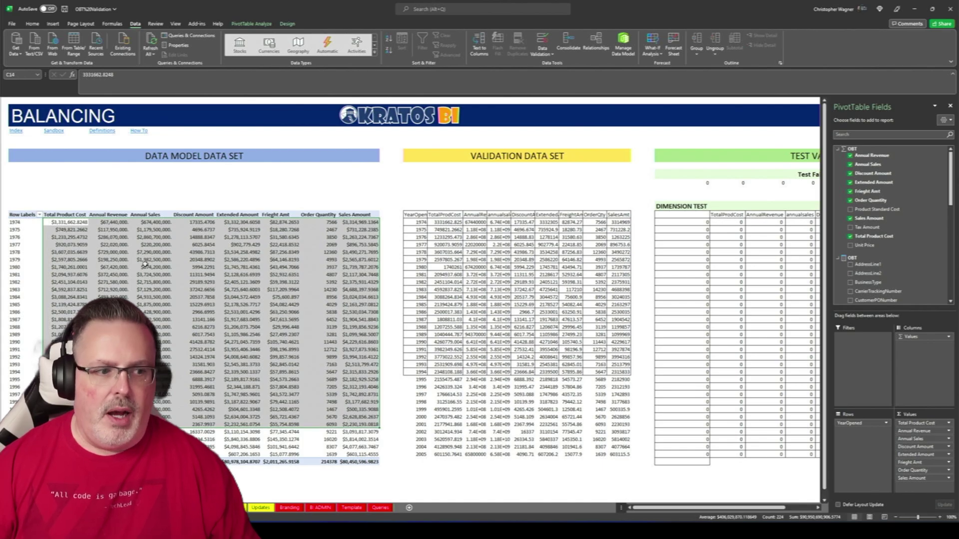
{"action": "left_click", "coordinate": [114, 231]}
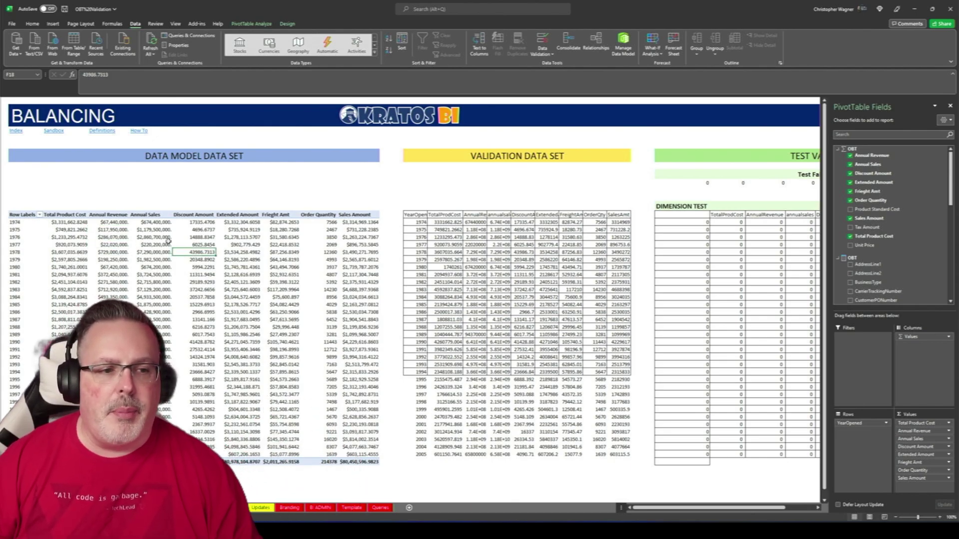
{"action": "left_click_drag", "start_coordinate": [74, 222], "coordinate": [302, 251]}
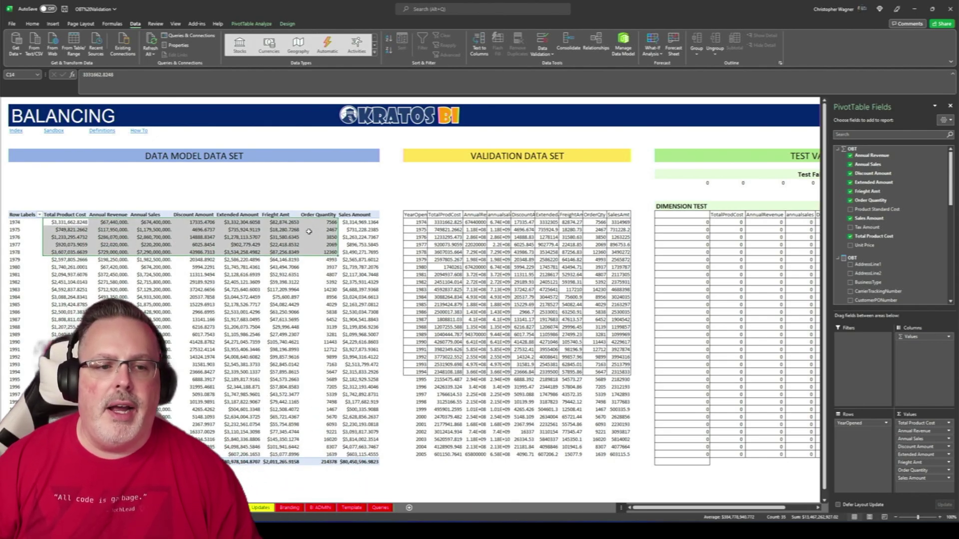
{"action": "left_click_drag", "start_coordinate": [417, 215], "coordinate": [619, 238]}
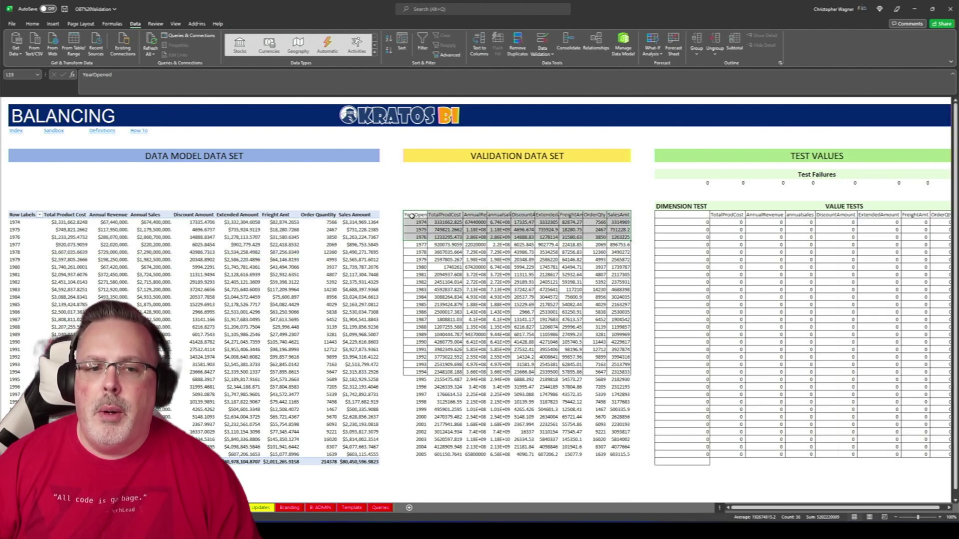
{"action": "left_click_drag", "start_coordinate": [412, 215], "coordinate": [417, 455]}
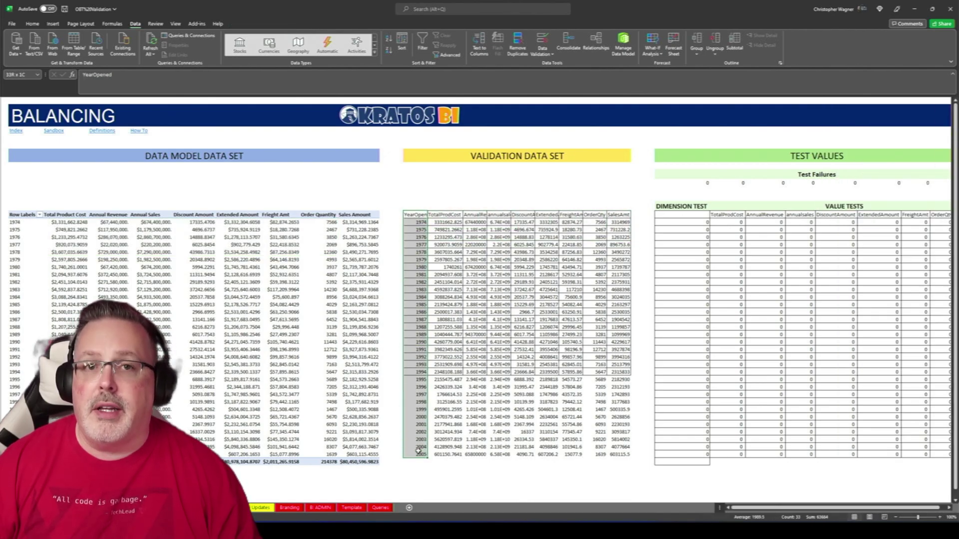
{"action": "left_click", "coordinate": [494, 380]}
{"action": "left_click", "coordinate": [689, 231]}
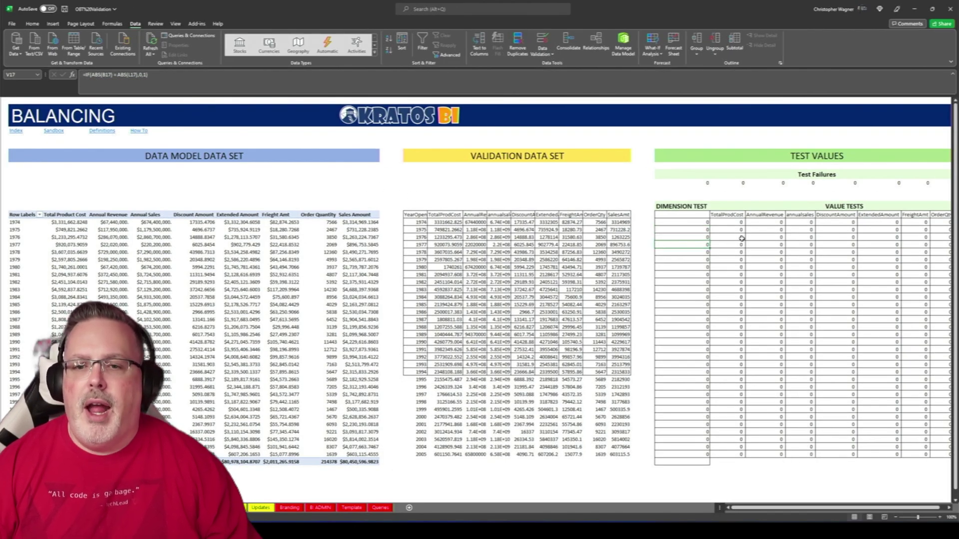
{"action": "left_click", "coordinate": [723, 230]}
{"action": "left_click_drag", "start_coordinate": [735, 212], "coordinate": [885, 218]}
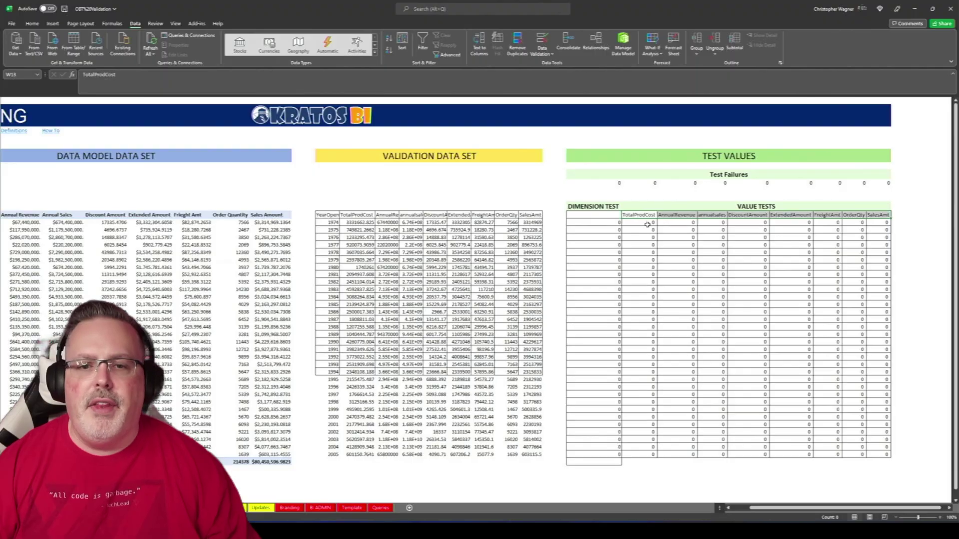
{"action": "left_click", "coordinate": [348, 231]}
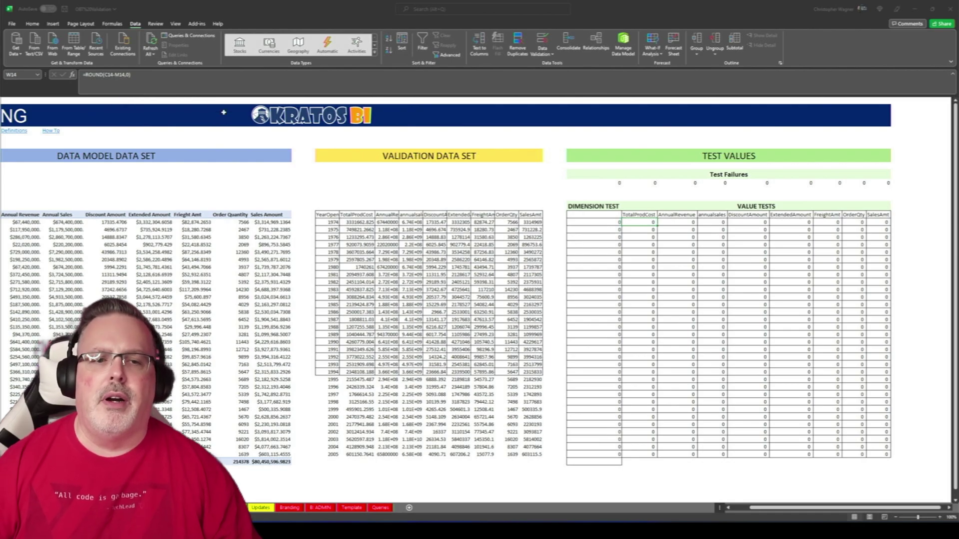
{"action": "left_click", "coordinate": [639, 222]}
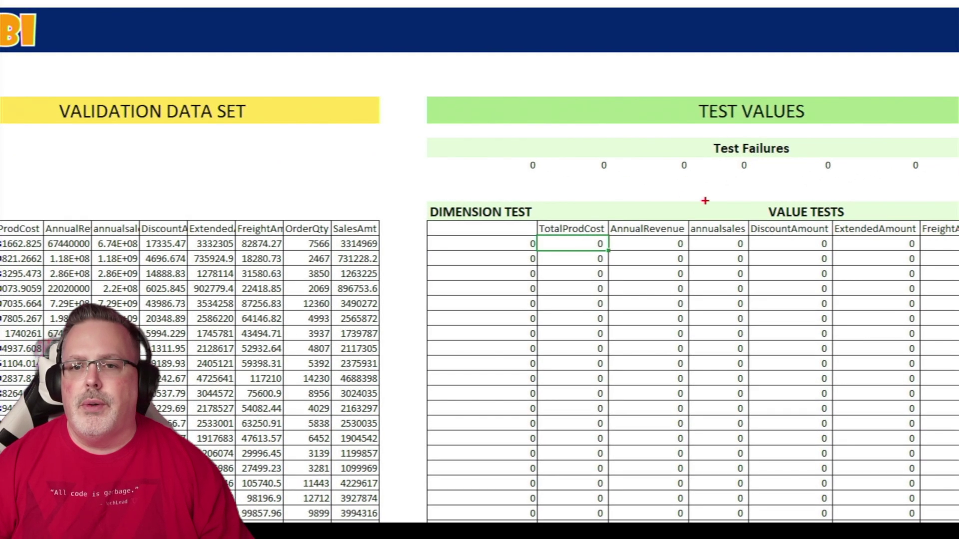
{"action": "mouse_move", "coordinate": [415, 122]}
{"action": "left_mouse_down"}
{"action": "mouse_move", "coordinate": [958, 210]}
{"action": "mouse_move", "coordinate": [932, 175]}
{"action": "mouse_move", "coordinate": [745, 126]}
{"action": "mouse_move", "coordinate": [454, 138]}
{"action": "mouse_move", "coordinate": [437, 162]}
{"action": "left_mouse_up"}
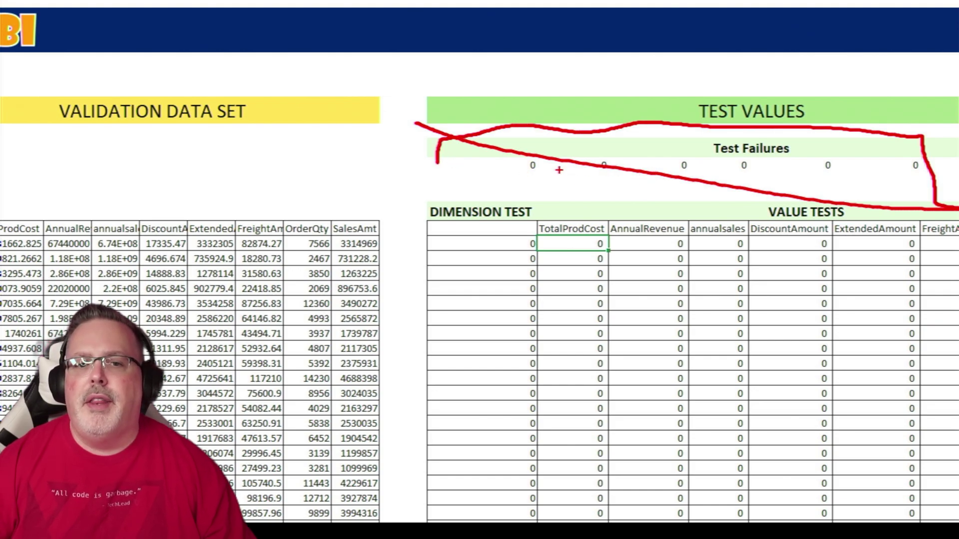
{"action": "key", "text": "Escape"}
{"action": "left_click", "coordinate": [577, 165]}
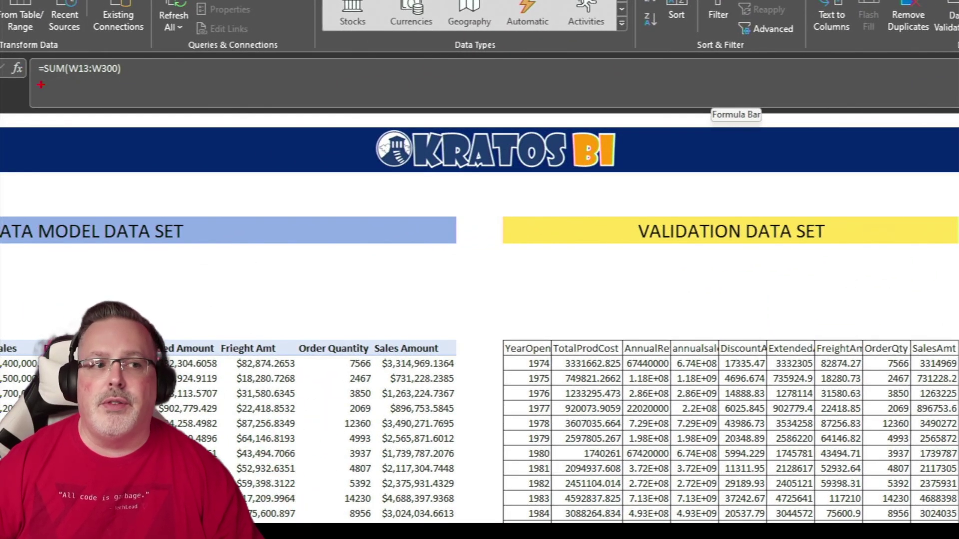
{"action": "left_click_drag", "start_coordinate": [41, 85], "coordinate": [169, 85]}
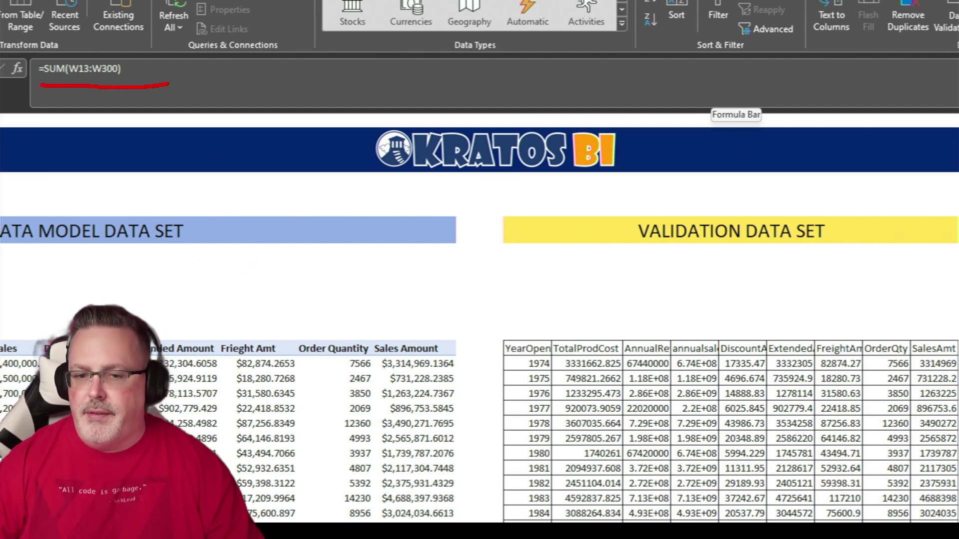
{"action": "key", "text": "Escape"}
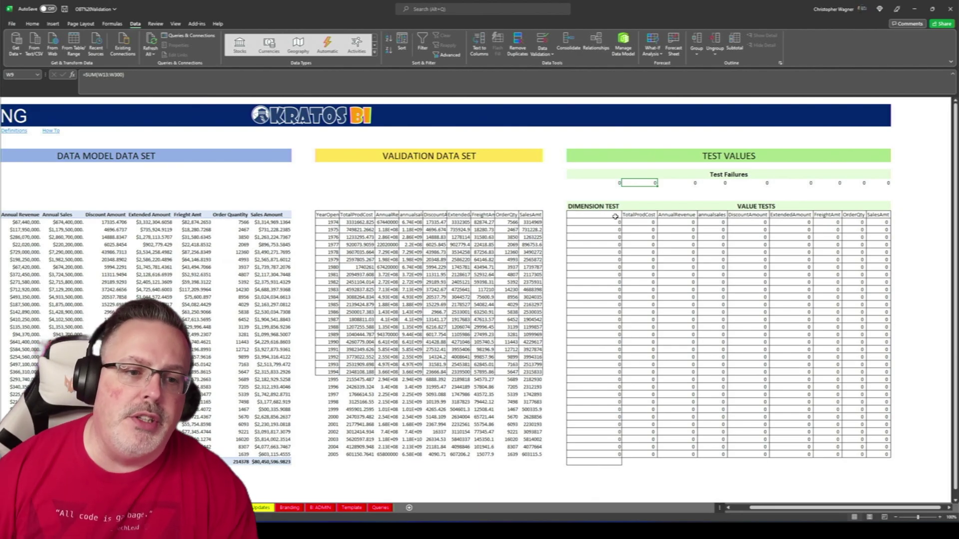
{"action": "left_click", "coordinate": [327, 217]}
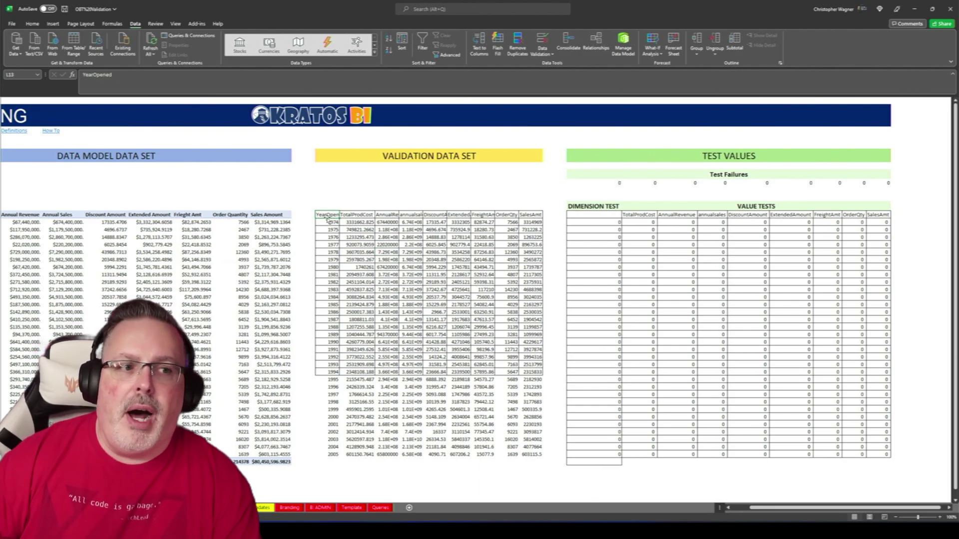
{"action": "left_click", "coordinate": [357, 237]}
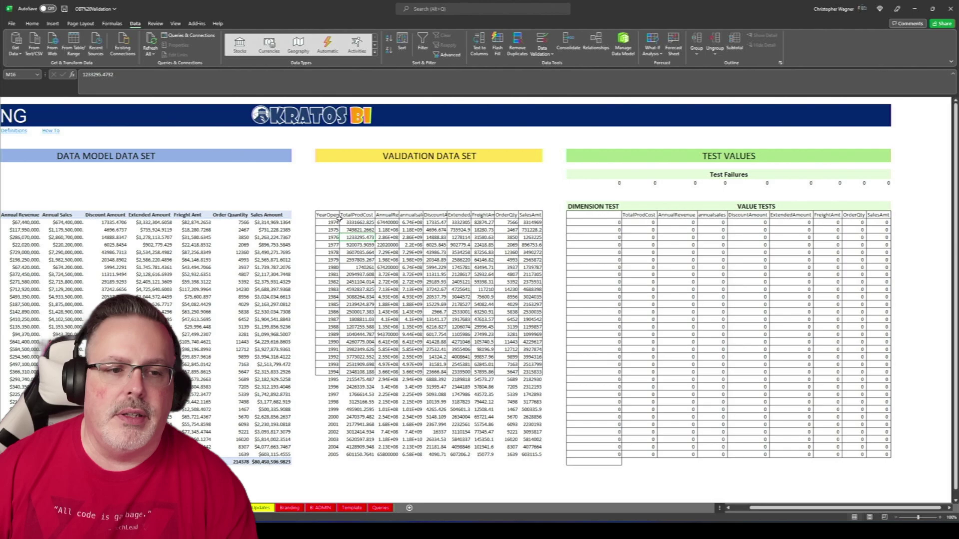
{"action": "left_click_drag", "start_coordinate": [339, 218], "coordinate": [372, 239]}
{"action": "left_click", "coordinate": [372, 261]}
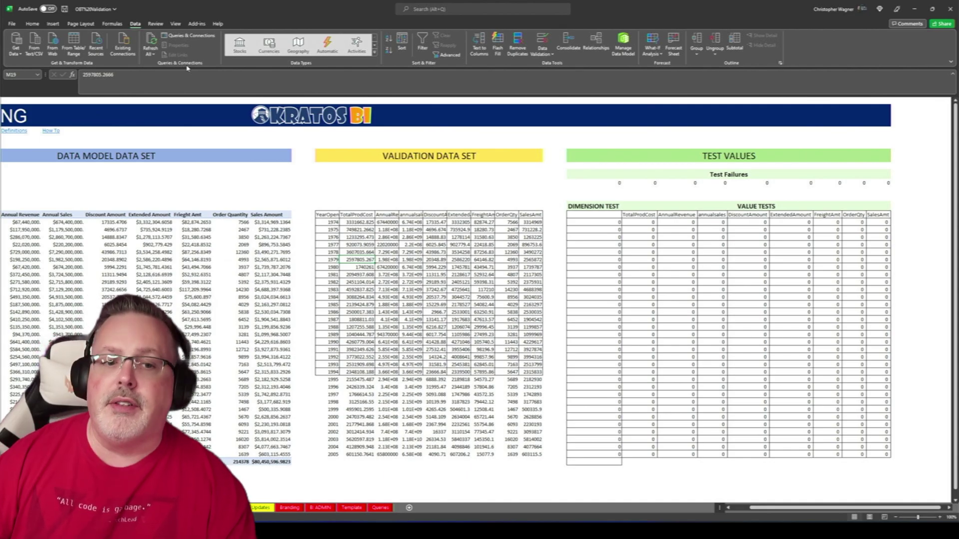
{"action": "left_click_drag", "start_coordinate": [327, 216], "coordinate": [539, 458]}
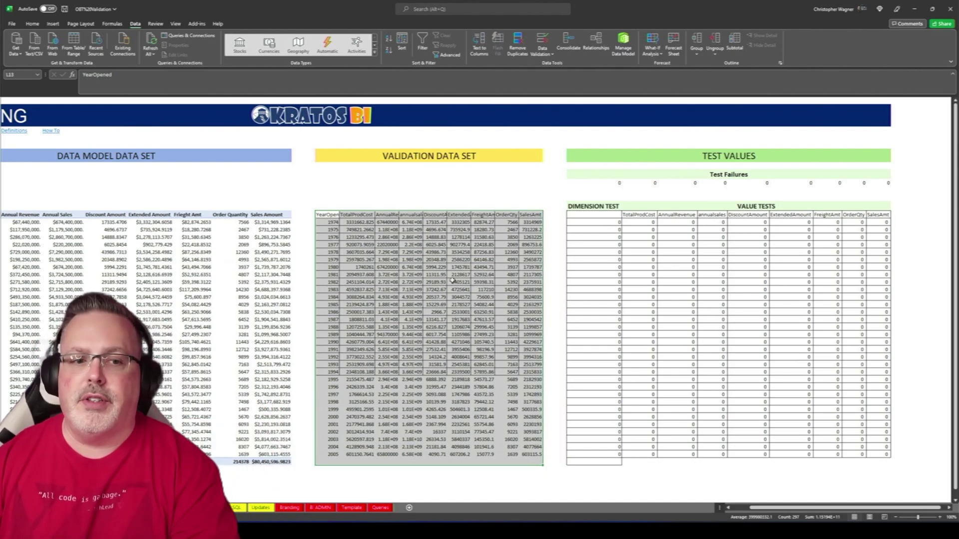
{"action": "left_click", "coordinate": [405, 222]}
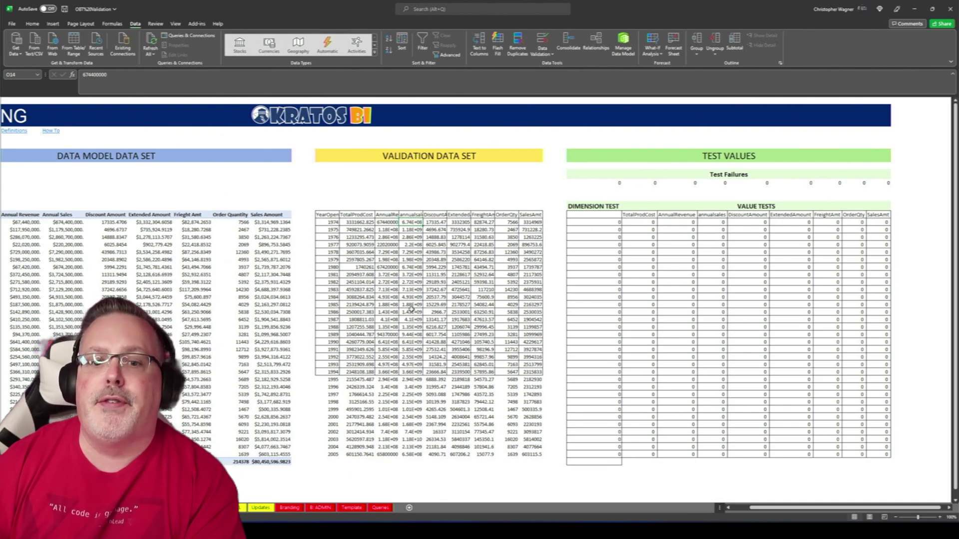
{"action": "left_click_drag", "start_coordinate": [752, 507], "coordinate": [730, 512]}
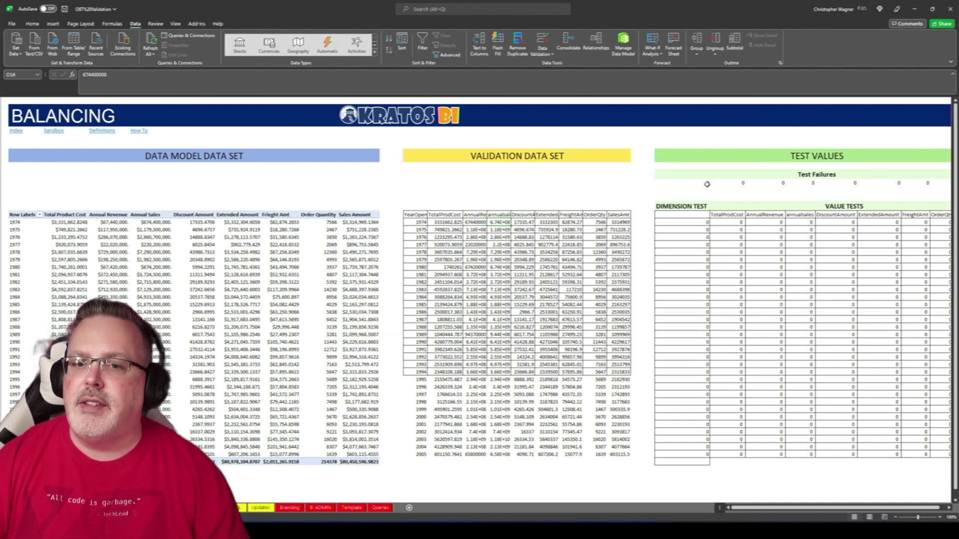
Step: Select the Test Failures totals row, then the YearOpened–TotalProdCost validation range through 1996
{"action": "left_click_drag", "start_coordinate": [707, 184], "coordinate": [933, 190]}
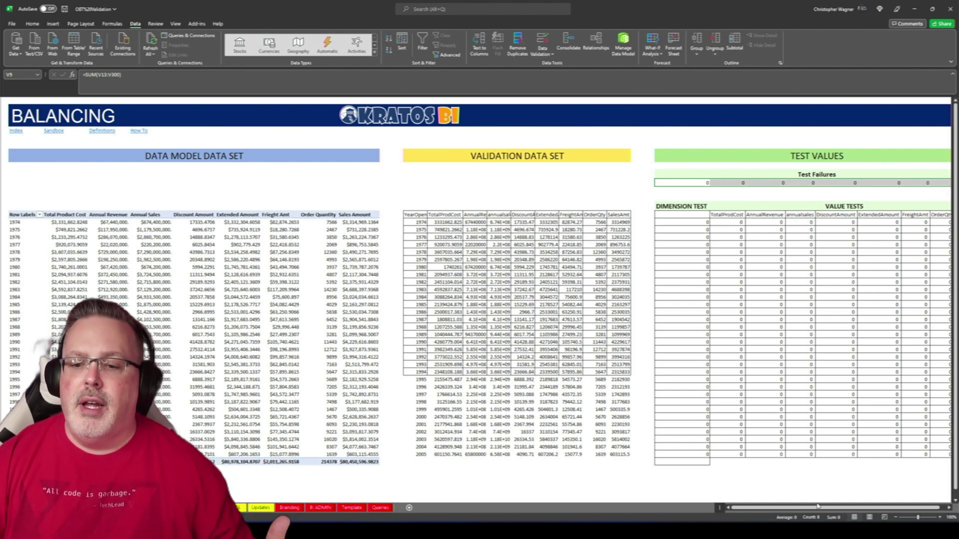
{"action": "mouse_move", "coordinate": [817, 507]}
{"action": "left_mouse_down"}
{"action": "mouse_move", "coordinate": [836, 508]}
{"action": "mouse_move", "coordinate": [817, 507]}
{"action": "left_mouse_up"}
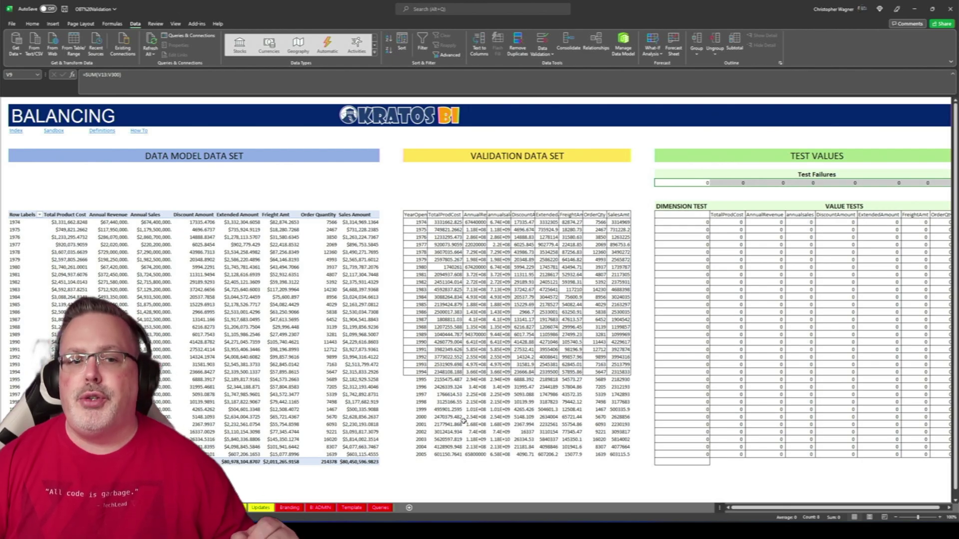
{"action": "left_click_drag", "start_coordinate": [410, 215], "coordinate": [458, 389]}
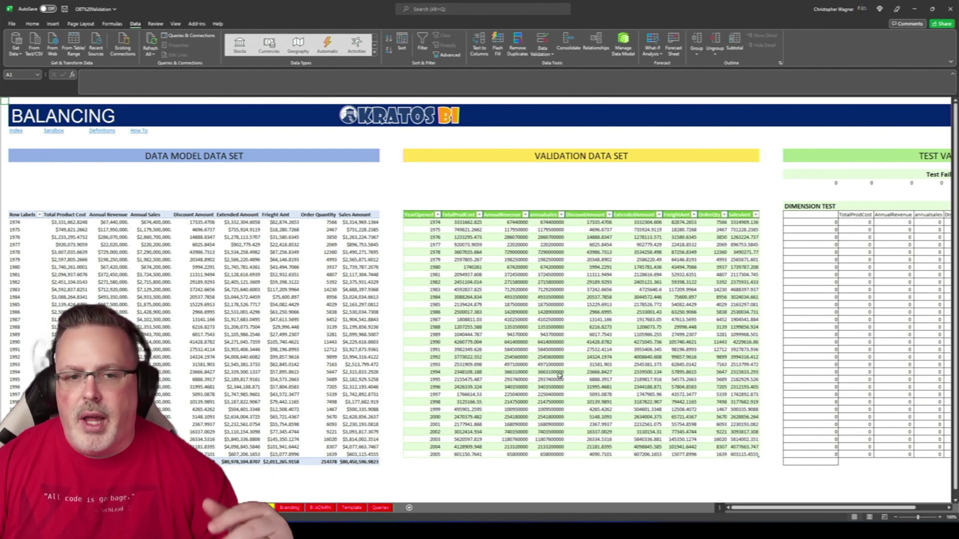
Step: Flip between the Updates and Balancing sheets, then move left to the Index sheet
{"action": "left_click", "coordinate": [260, 508]}
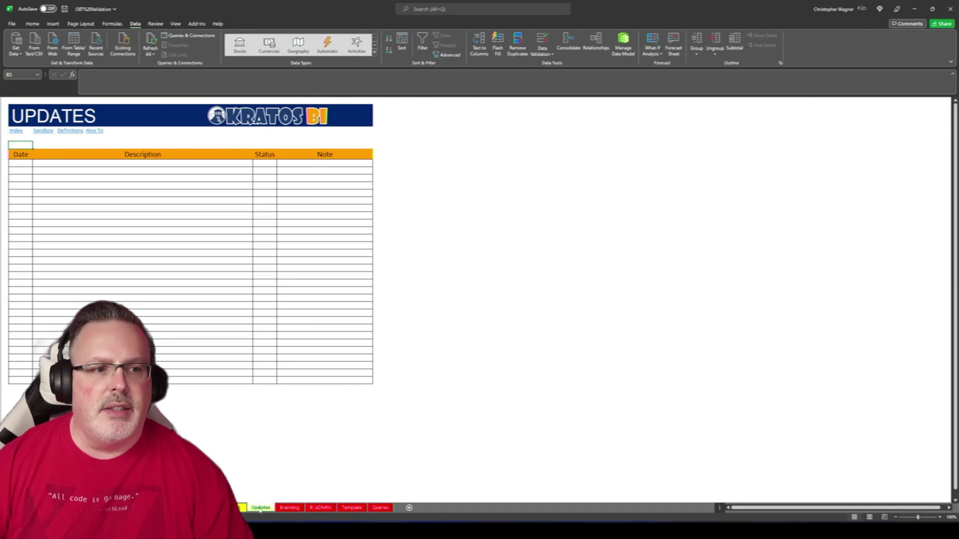
{"action": "left_click", "coordinate": [242, 508]}
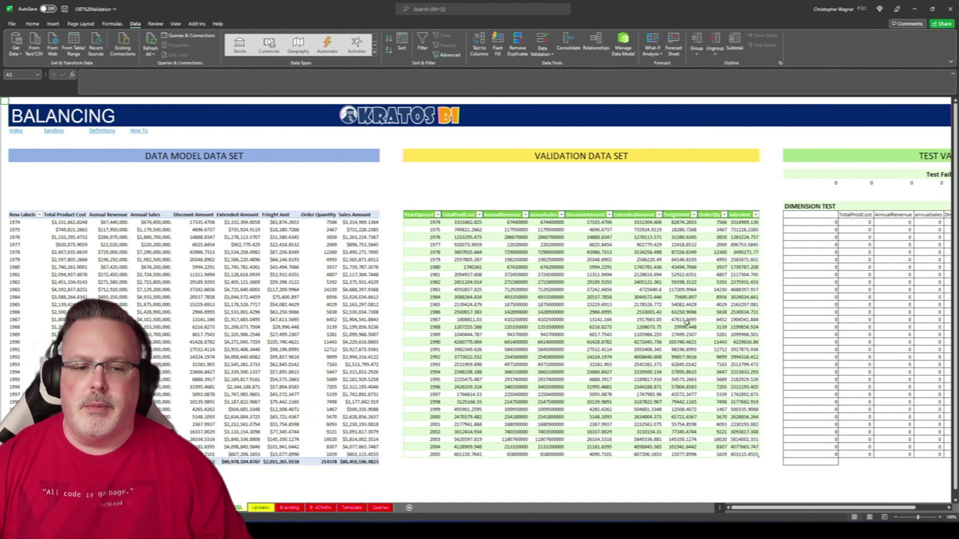
{"action": "left_click", "coordinate": [260, 507]}
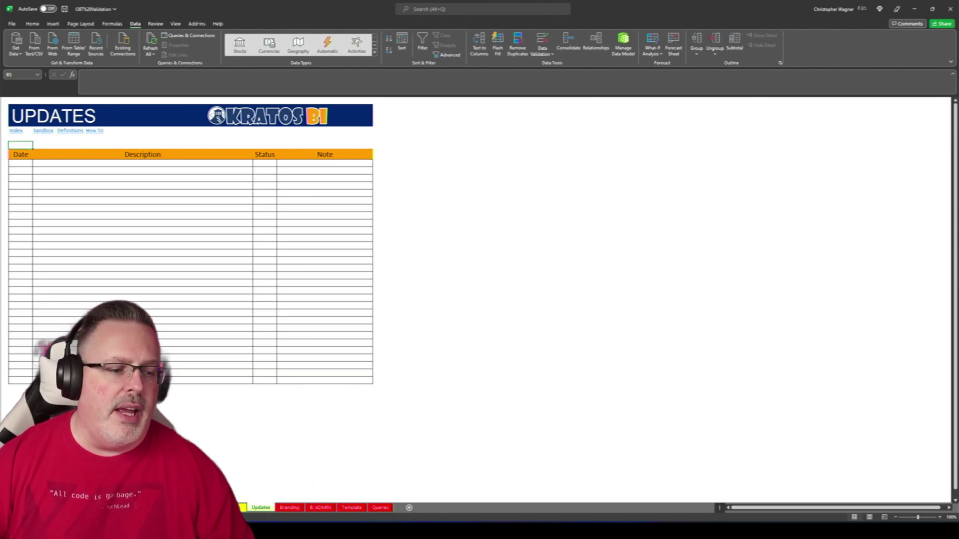
{"action": "key", "text": "ctrl+Page_Up"}
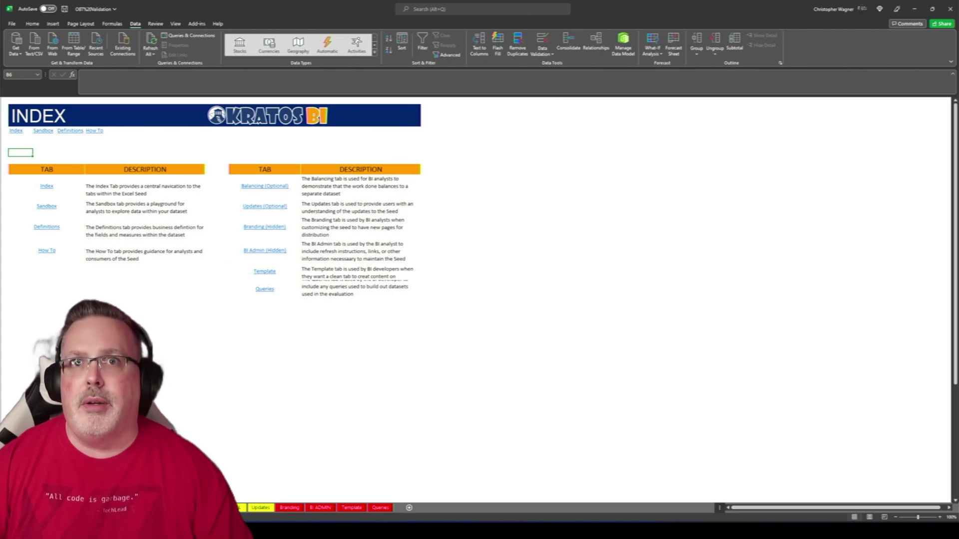
Step: Page through Definitions and How To to Balancing, glance at Updates, and return to Balancing
{"action": "key", "text": "ctrl+Page_Down"}
{"action": "key", "text": "ctrl+Page_Down"}
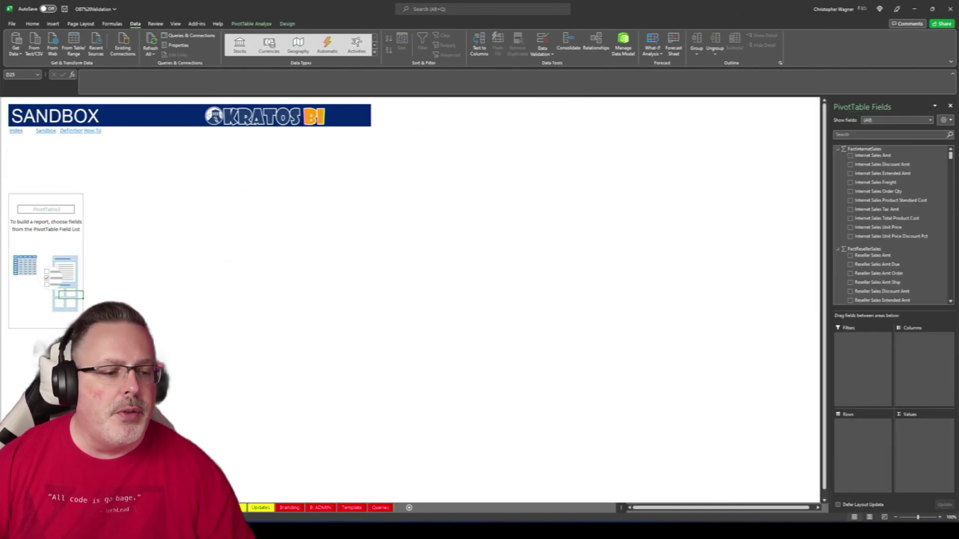
{"action": "key", "text": "ctrl+Page_Down"}
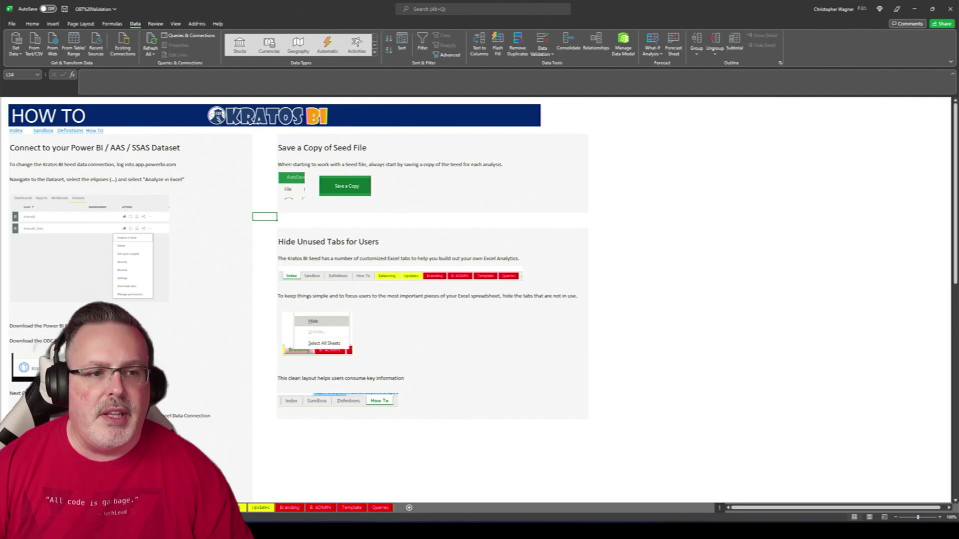
{"action": "key", "text": "ctrl+Page_Down"}
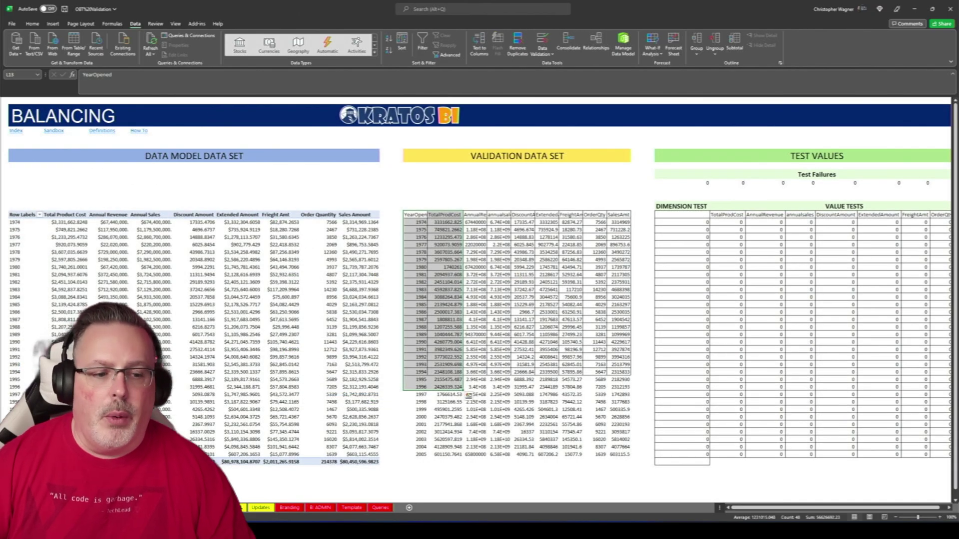
{"action": "left_click", "coordinate": [255, 507]}
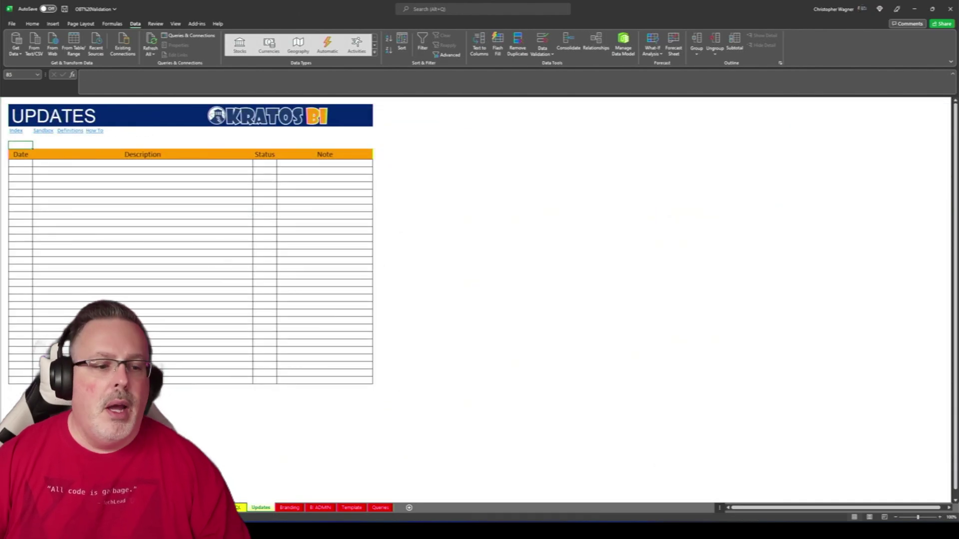
{"action": "key", "text": "ctrl+Page_Up"}
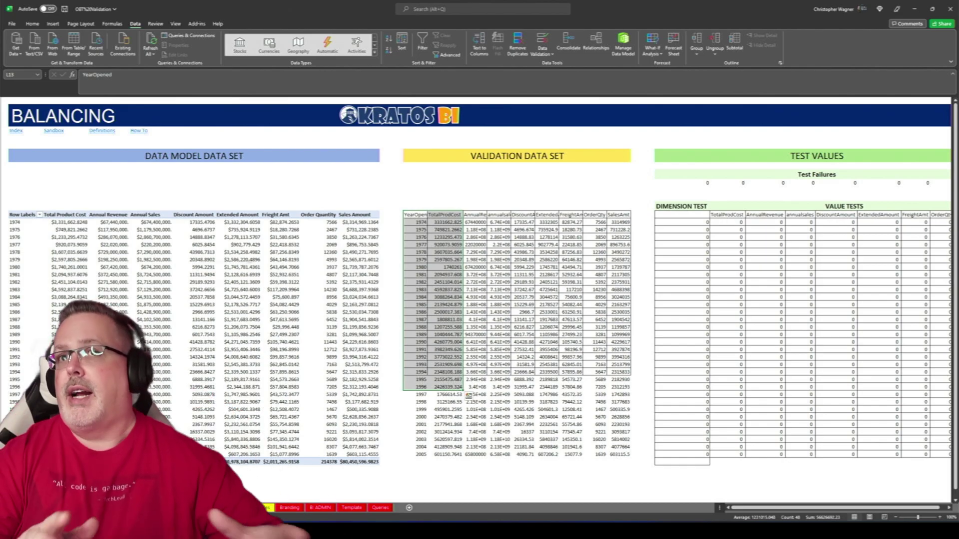